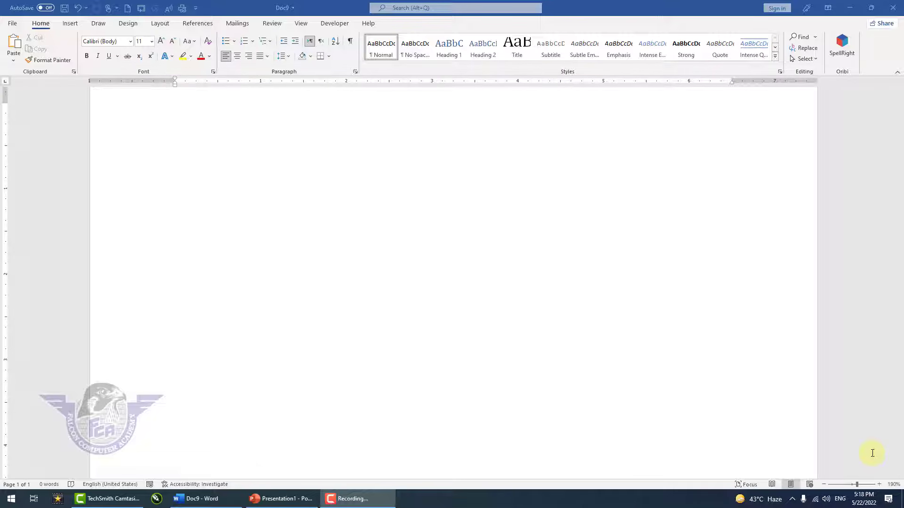
Step: Generate sample paragraphs at the start of the blank document with =rand()
scroll(518, 140, up, 1)
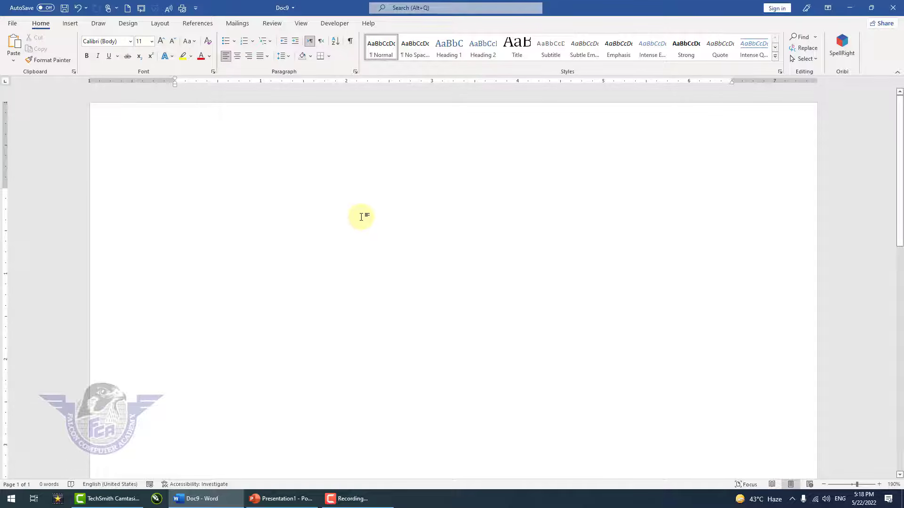
text(=)
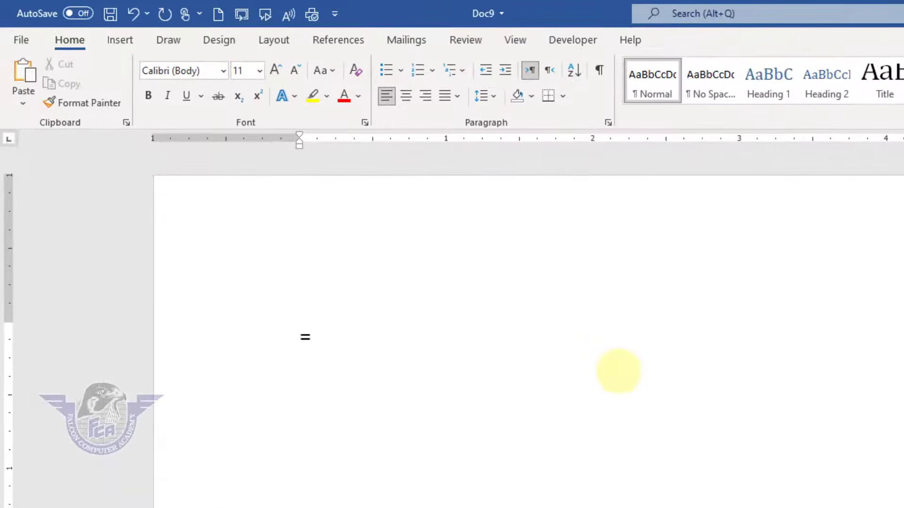
text(rand()
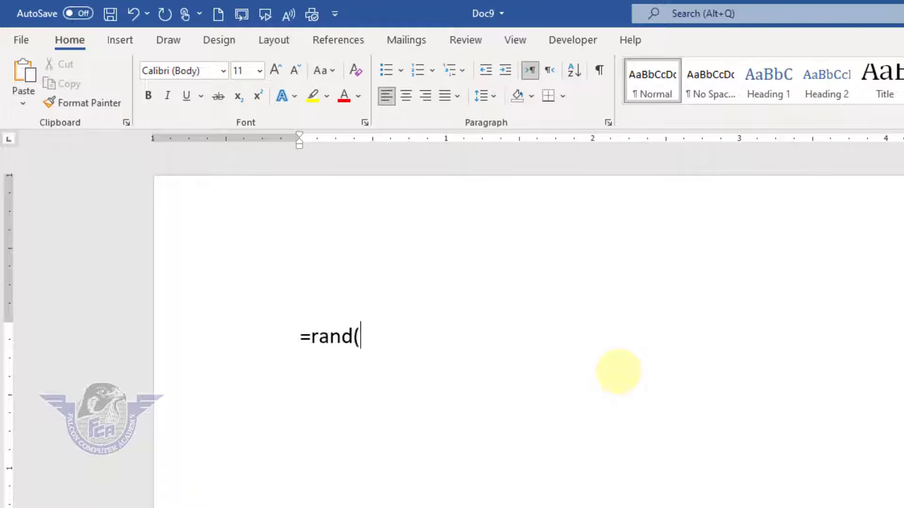
text())
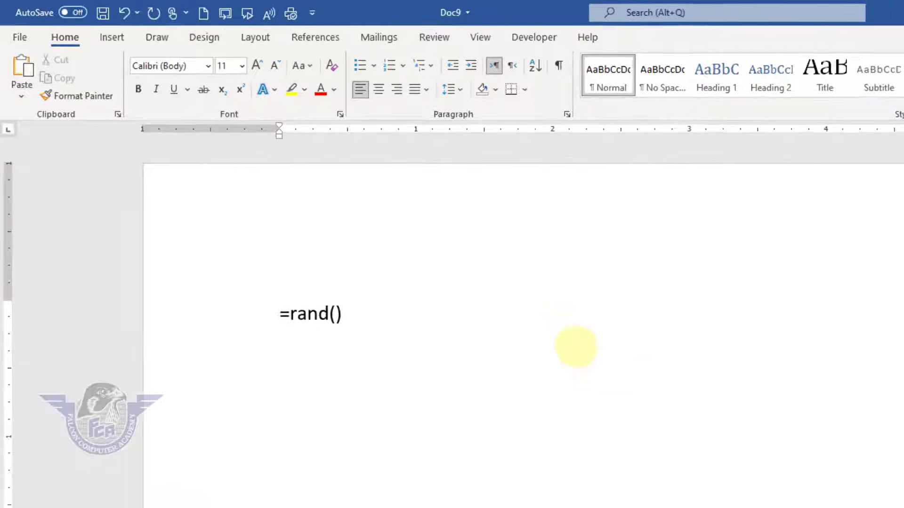
key(Return)
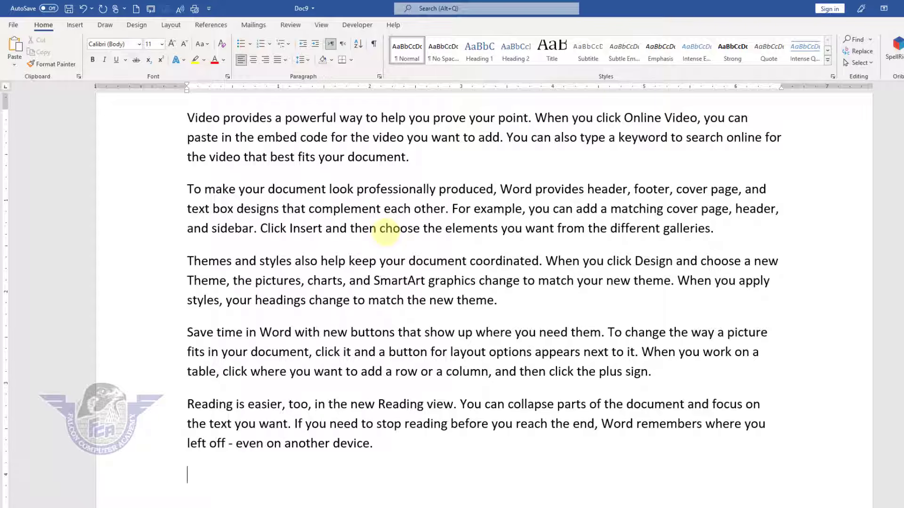
Step: Insert two page breaks below the sample text to add a blank second and third page
scroll(424, 297, down, 1)
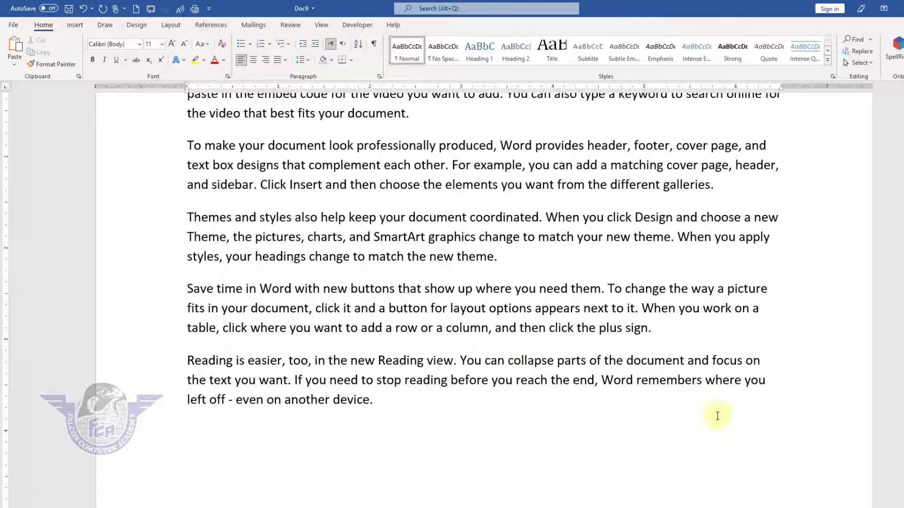
key(ctrl+Return)
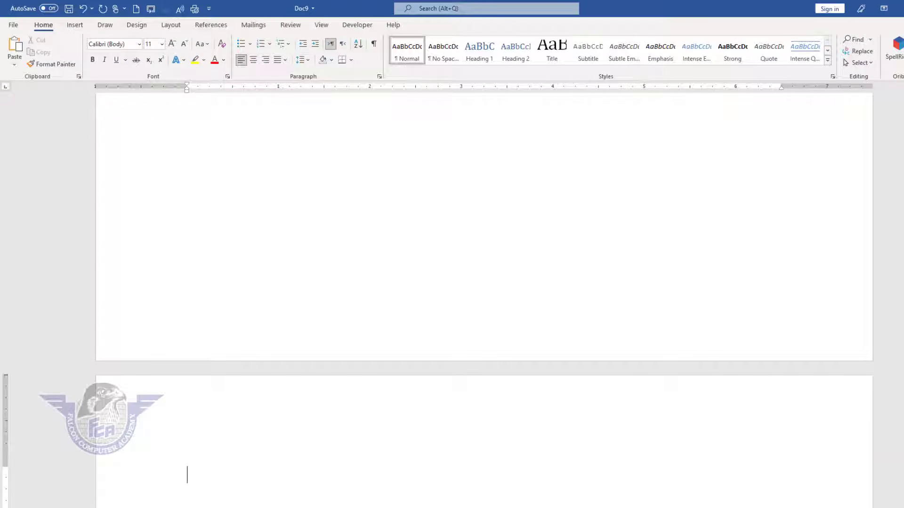
drag(858, 484, 844, 486)
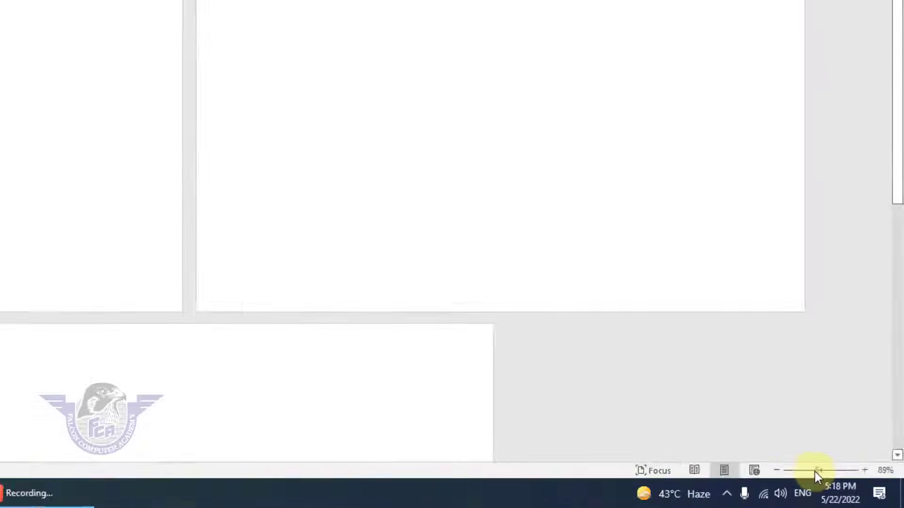
drag(721, 439, 708, 439)
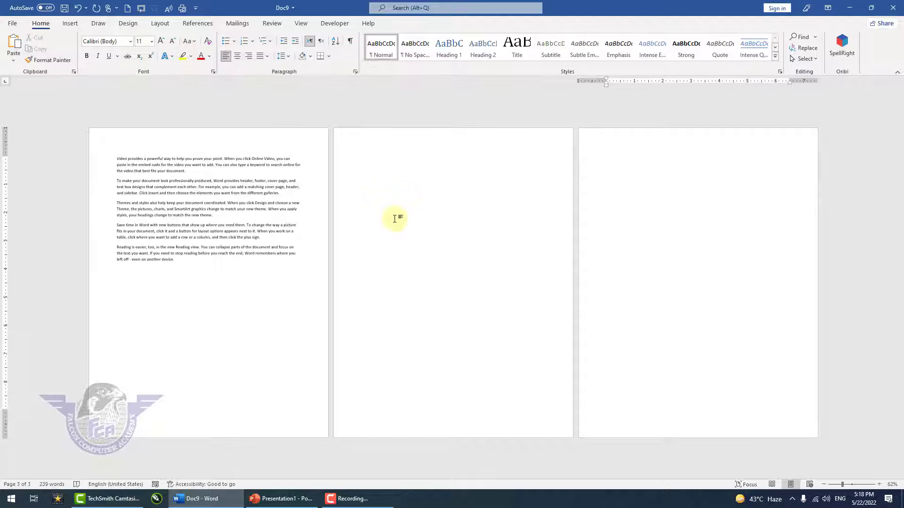
Step: Fill the third page with sample paragraphs using =rand(), leaving the second page blank
click(398, 178)
click(631, 170)
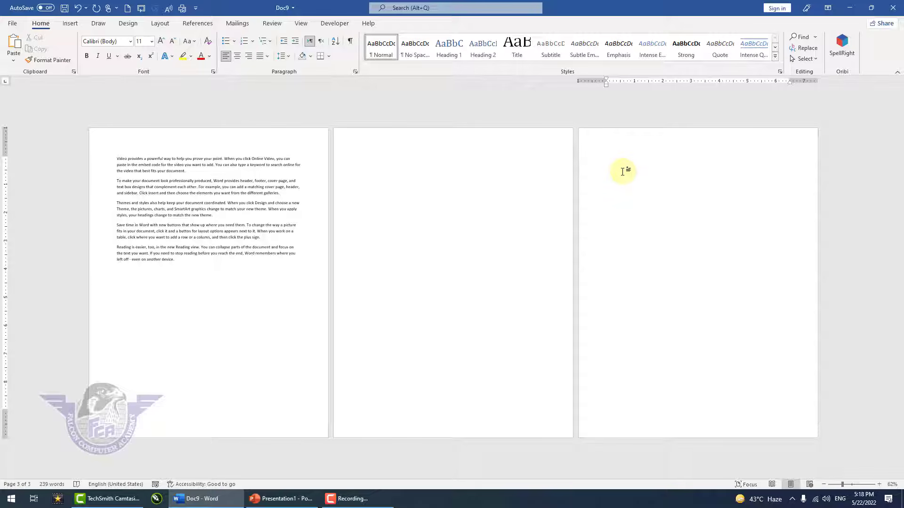
text(=ra)
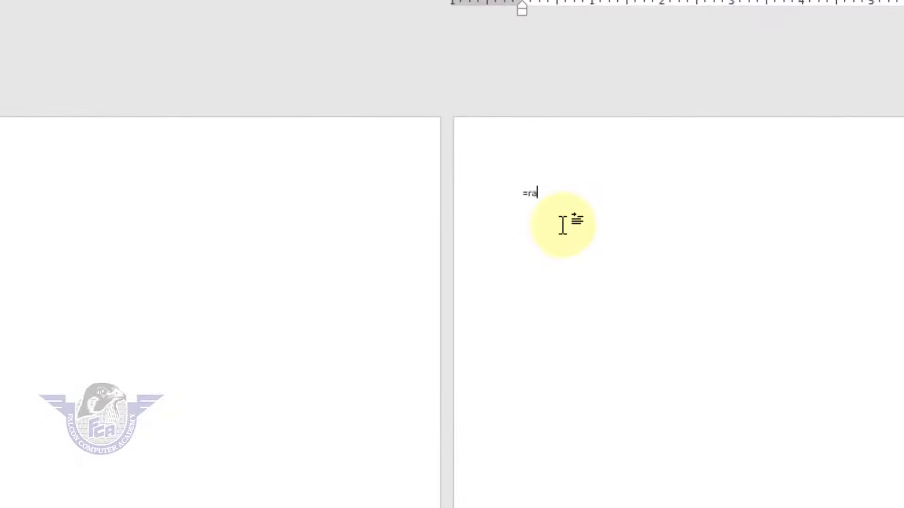
text(nd())
key(Return)
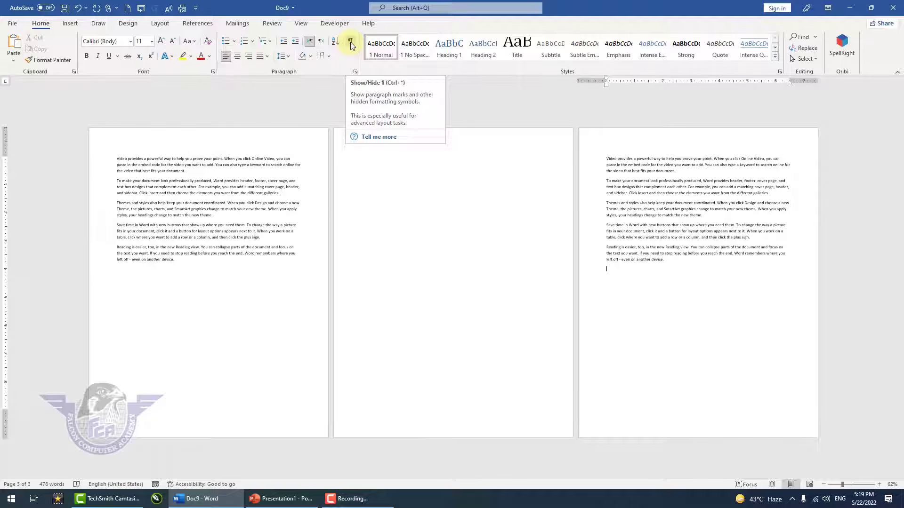
Step: Show the paragraph marks and delete the page break on the blank second page
click(350, 41)
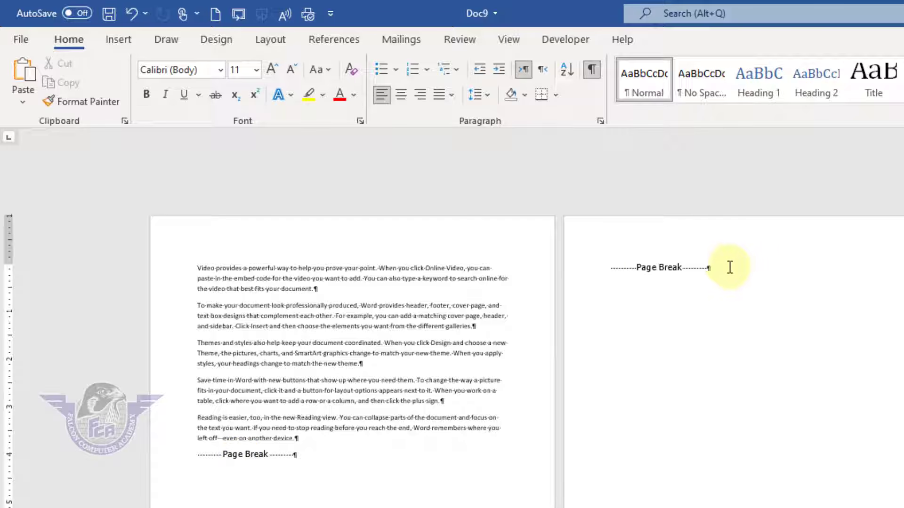
drag(730, 268, 617, 269)
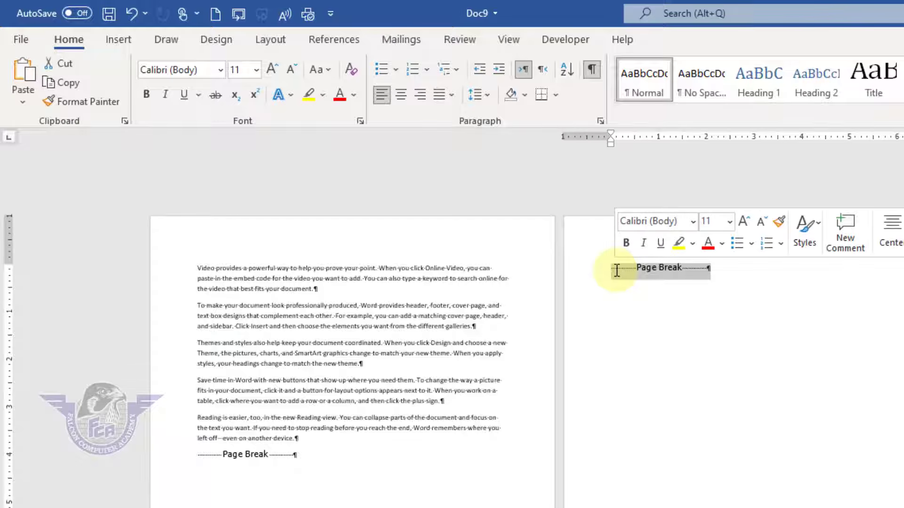
key(Delete)
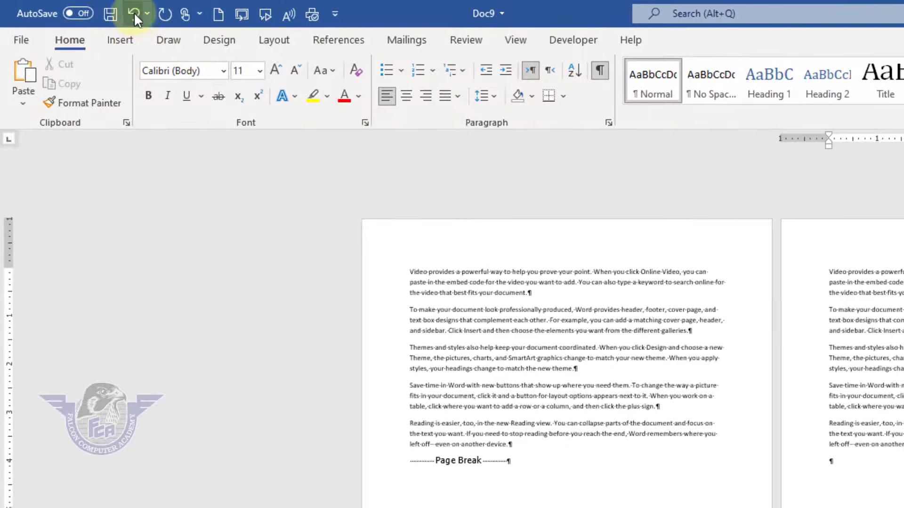
Step: Undo the page break deletion and hide the paragraph marks
click(78, 7)
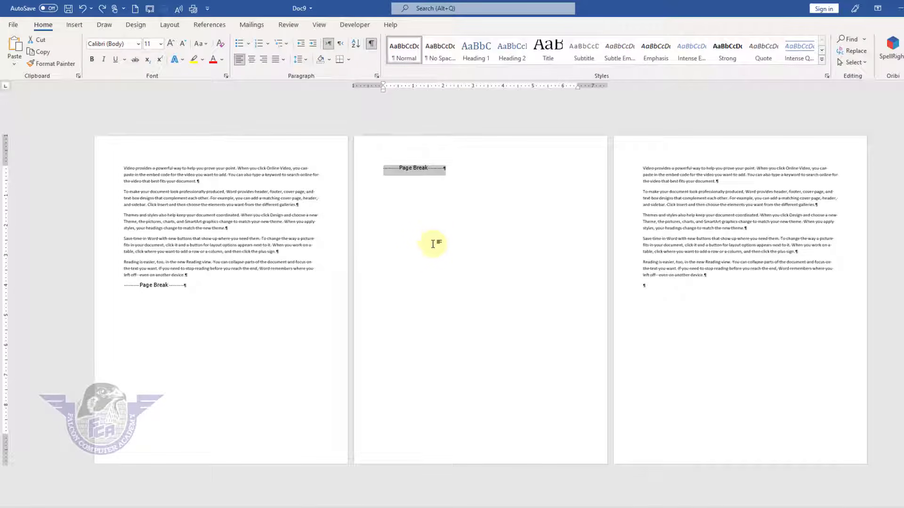
click(417, 182)
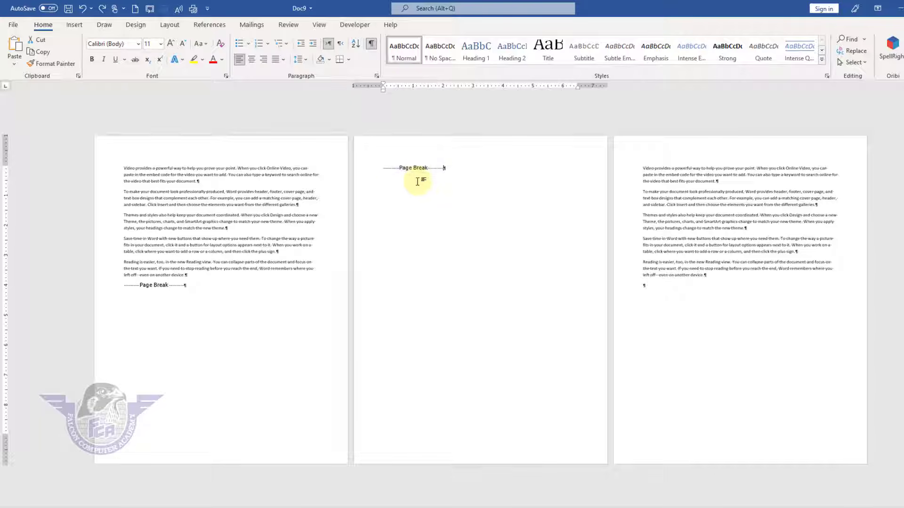
click(370, 47)
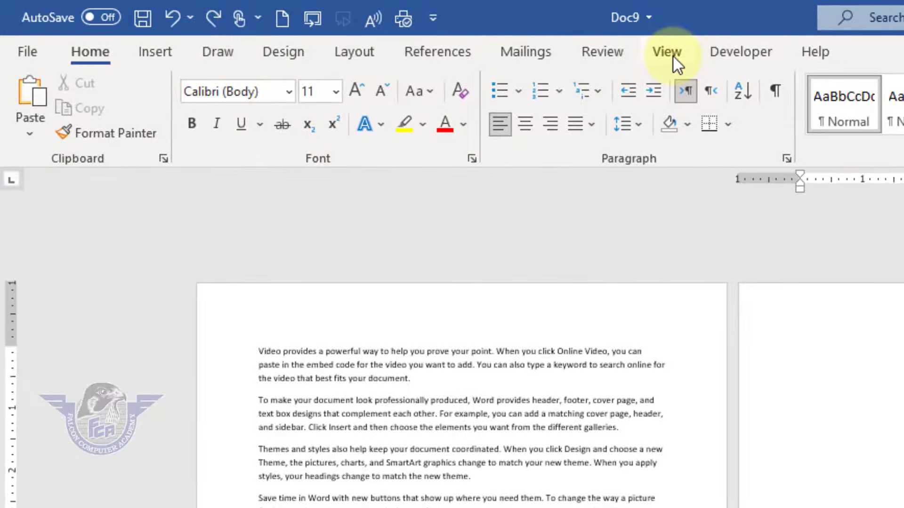
Step: Switch the document to Draft view and show the hidden formatting marks
click(673, 56)
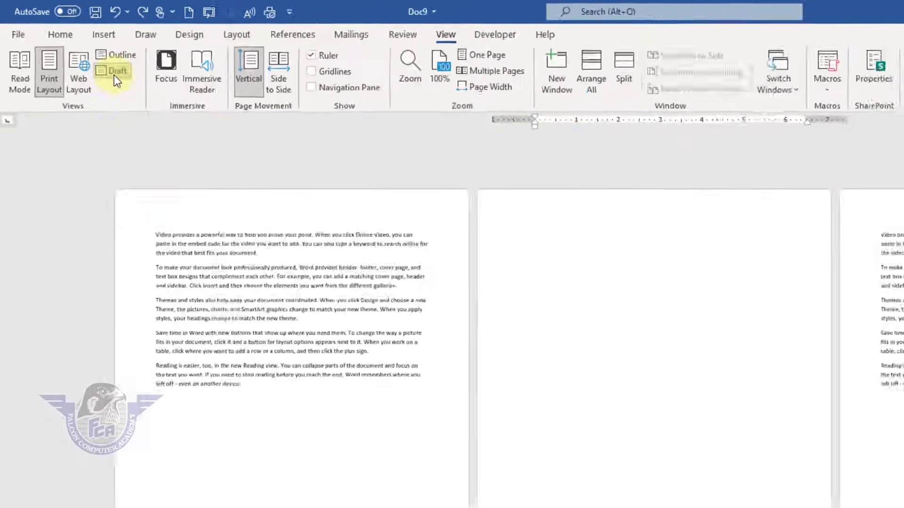
click(114, 73)
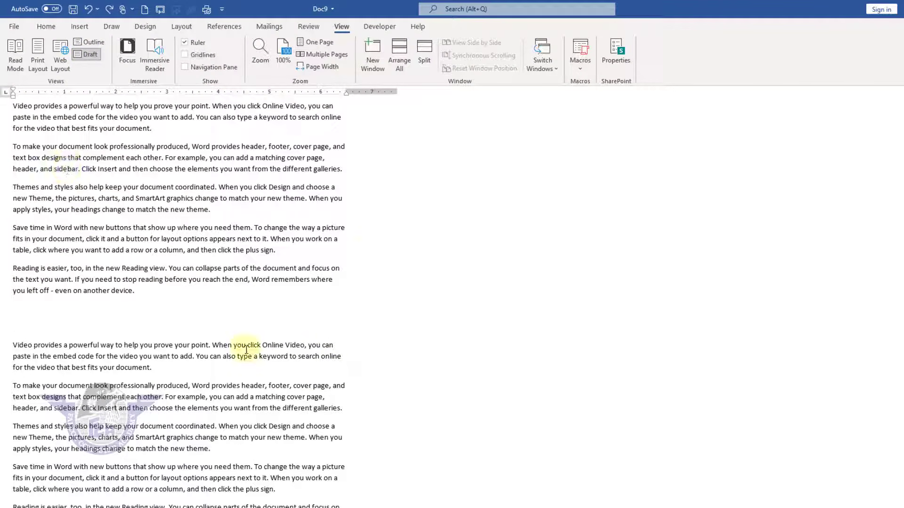
click(95, 322)
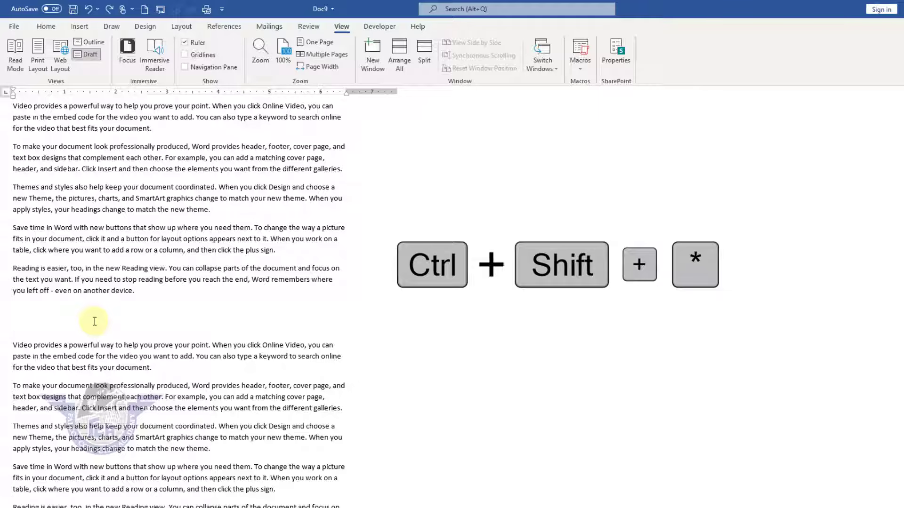
key(ctrl+shift+8)
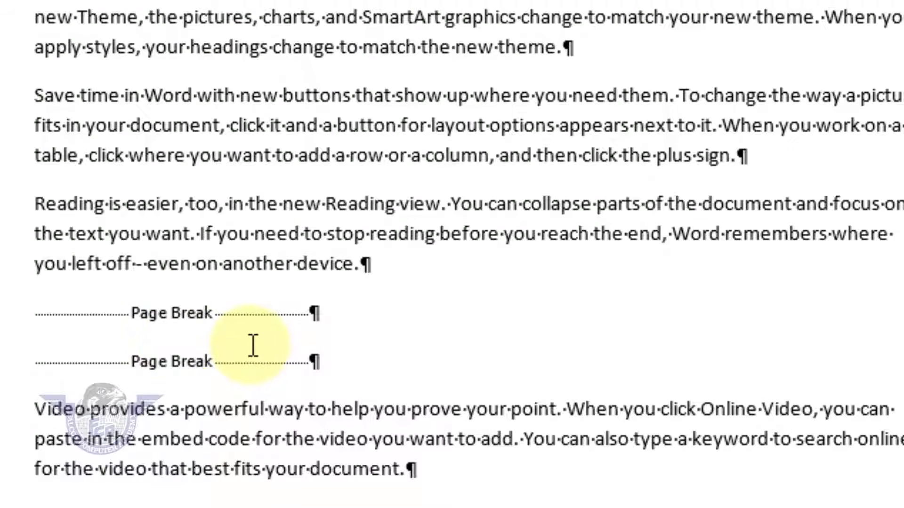
Step: Delete the first of the two consecutive page breaks and return to Print Layout view
click(243, 348)
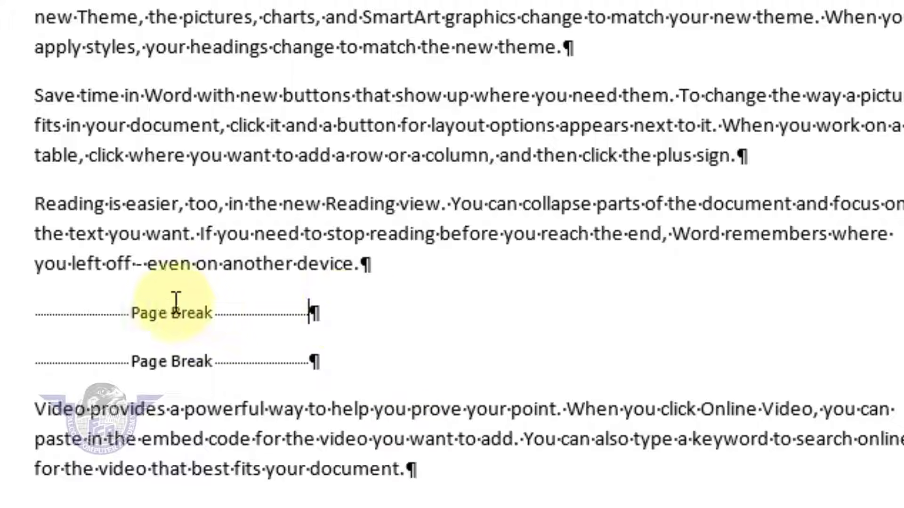
click(92, 302)
click(363, 329)
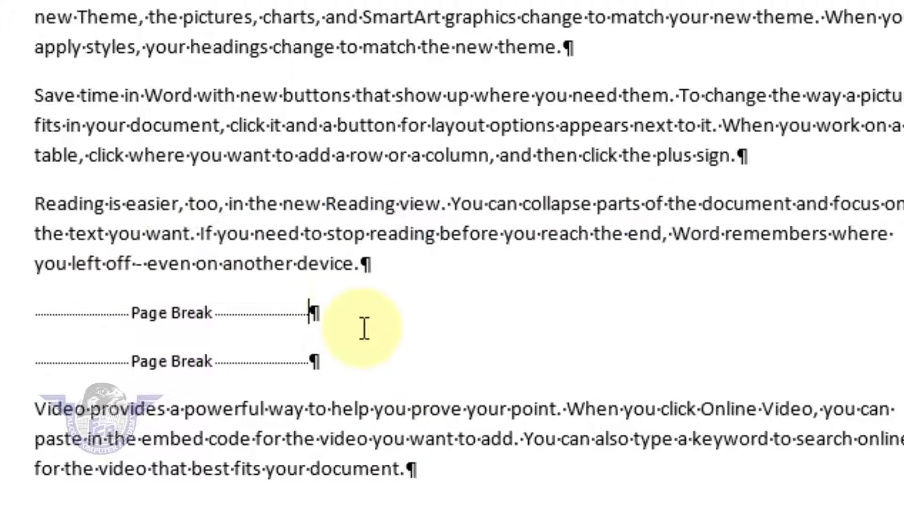
click(110, 306)
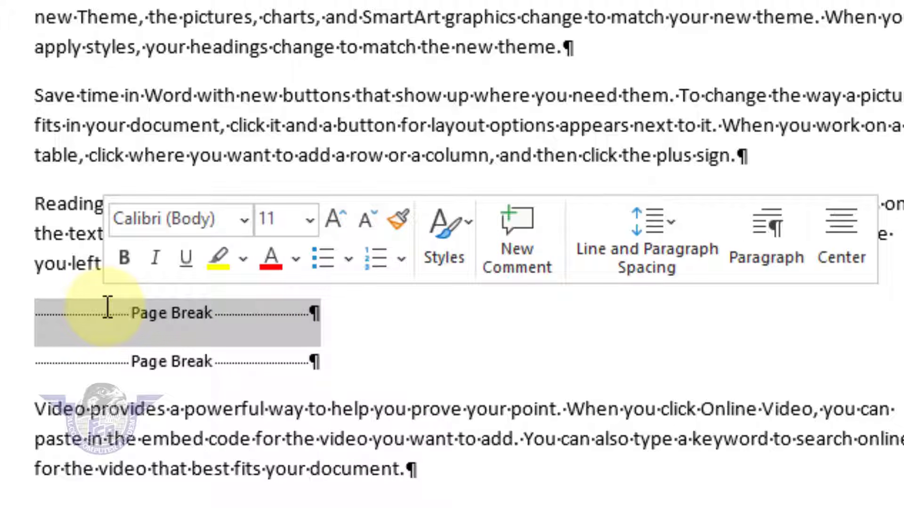
key(Delete)
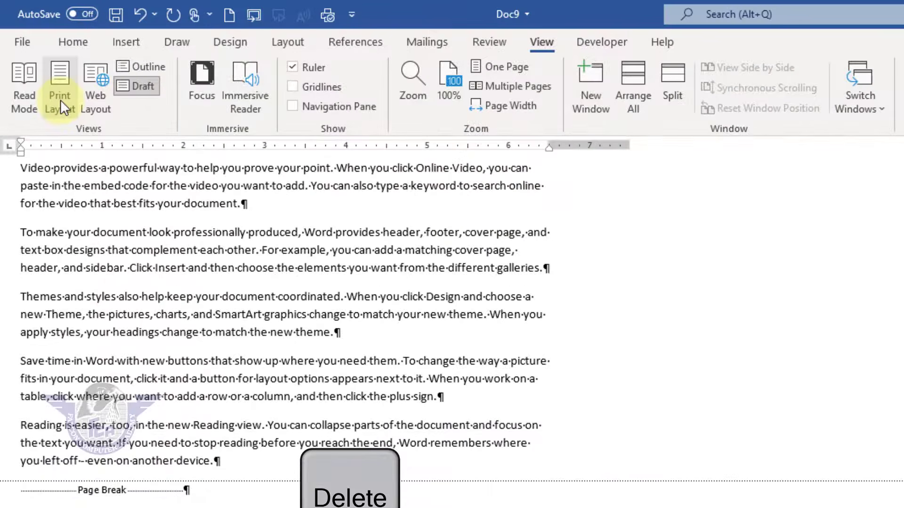
click(60, 100)
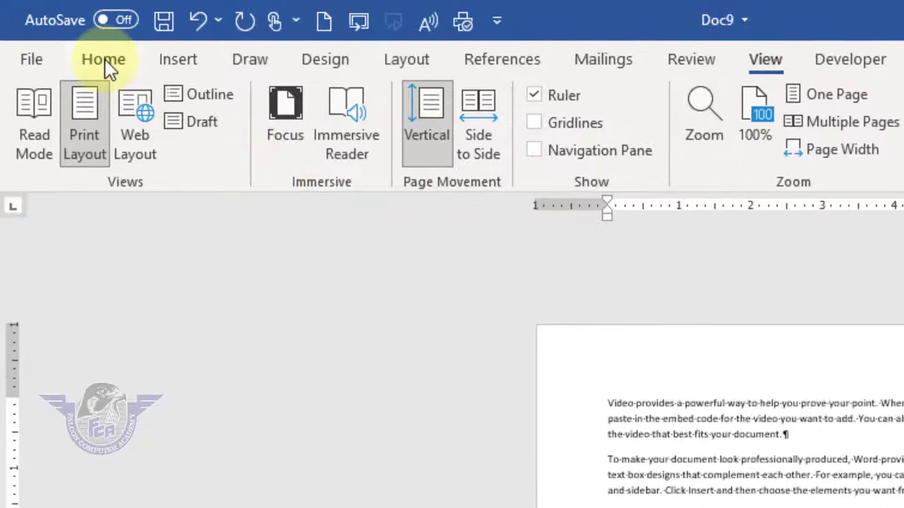
Step: Open the Navigation pane with its page thumbnails and undo the last page break deletion
click(105, 58)
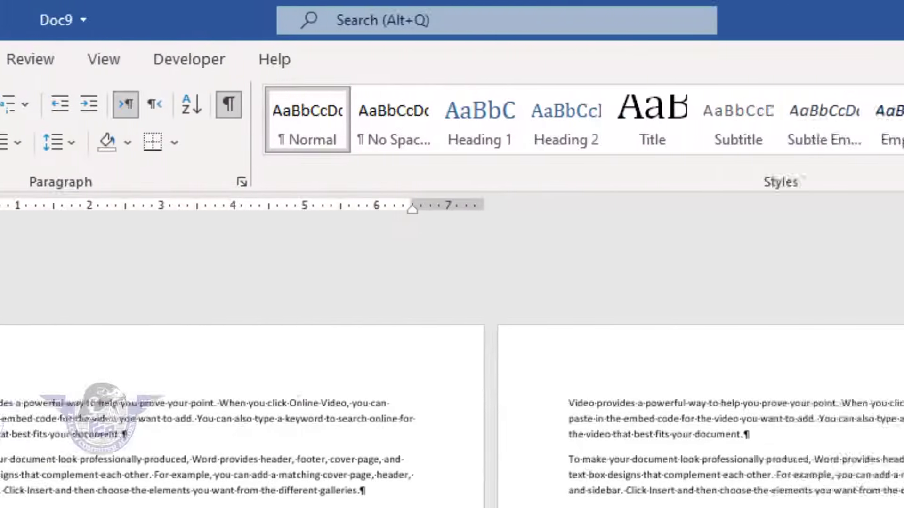
click(692, 97)
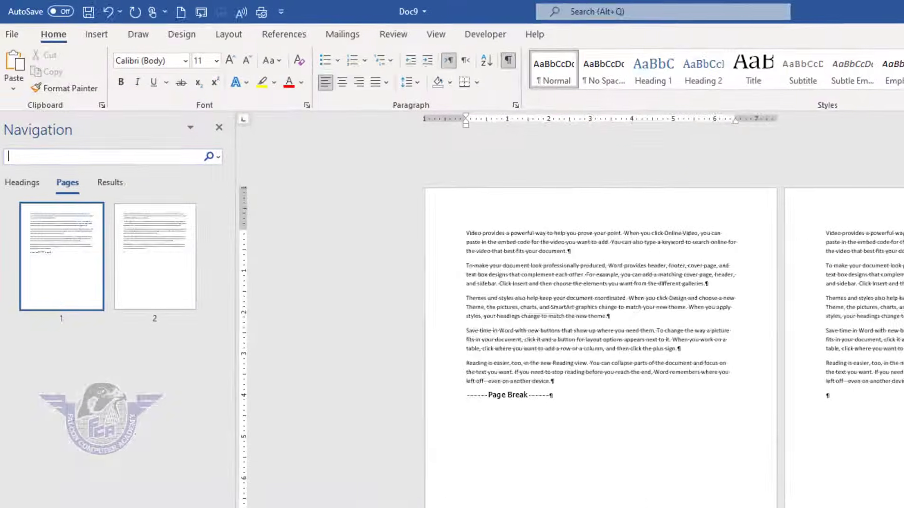
click(61, 182)
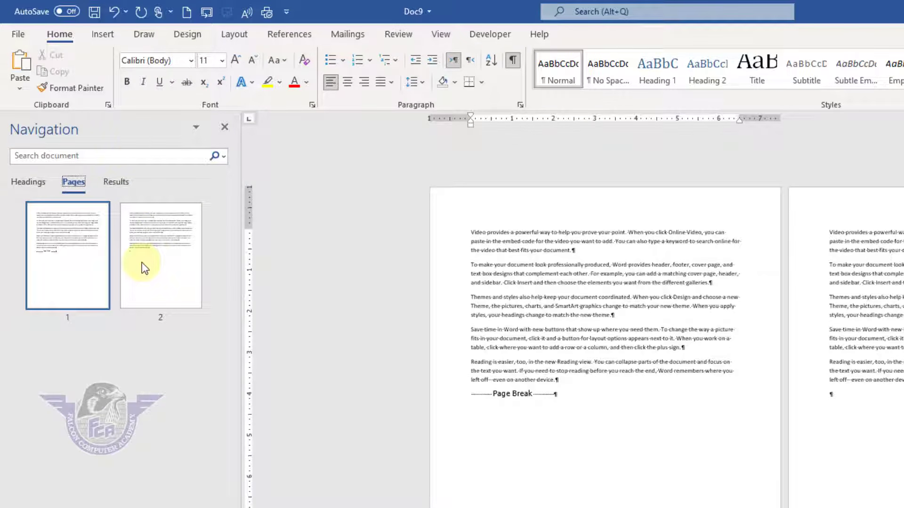
click(114, 12)
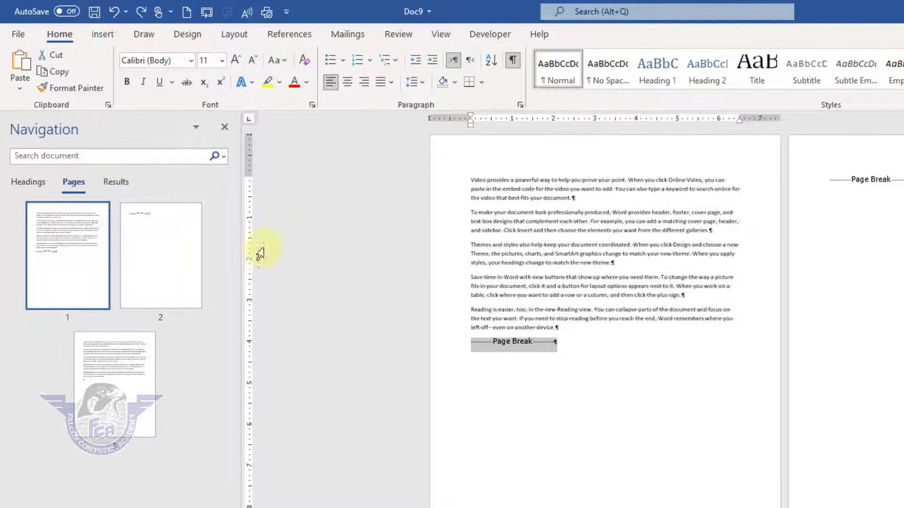
Step: Go to the blank second page through its thumbnail and delete the page break on it
click(156, 266)
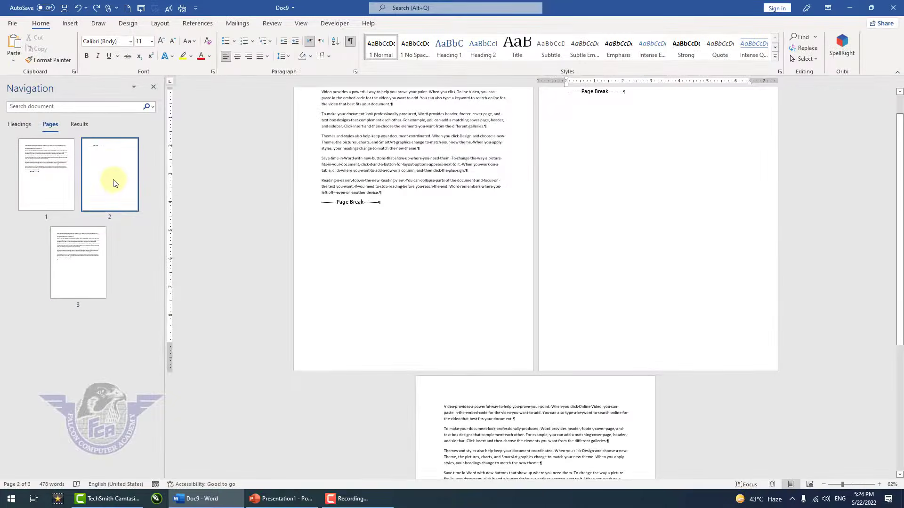
scroll(650, 216, up, 1)
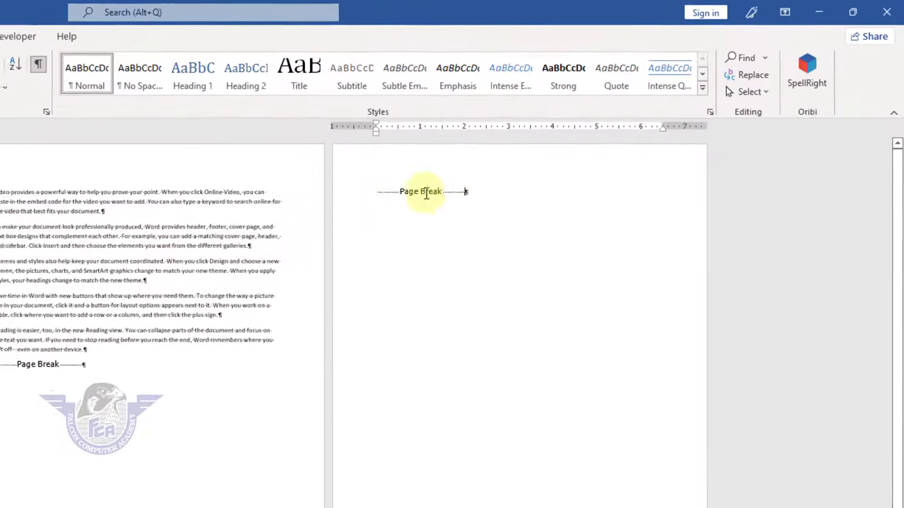
click(549, 121)
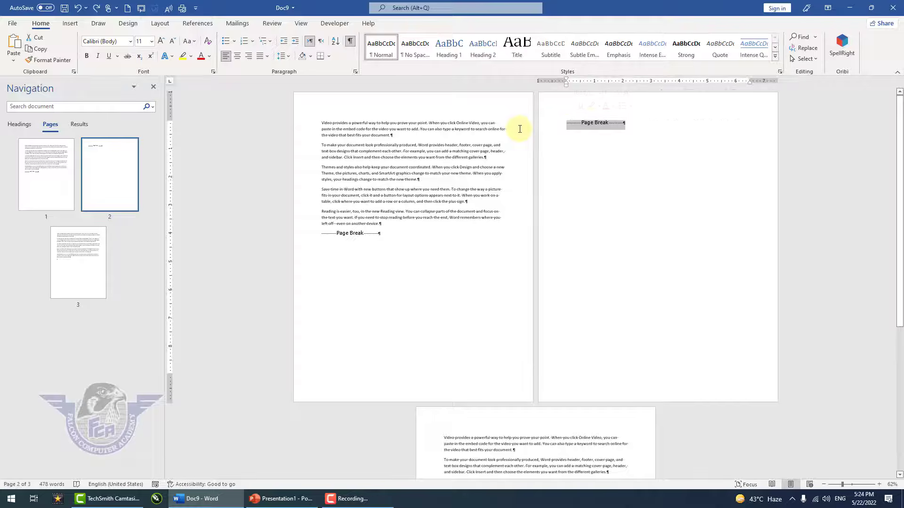
key(Delete)
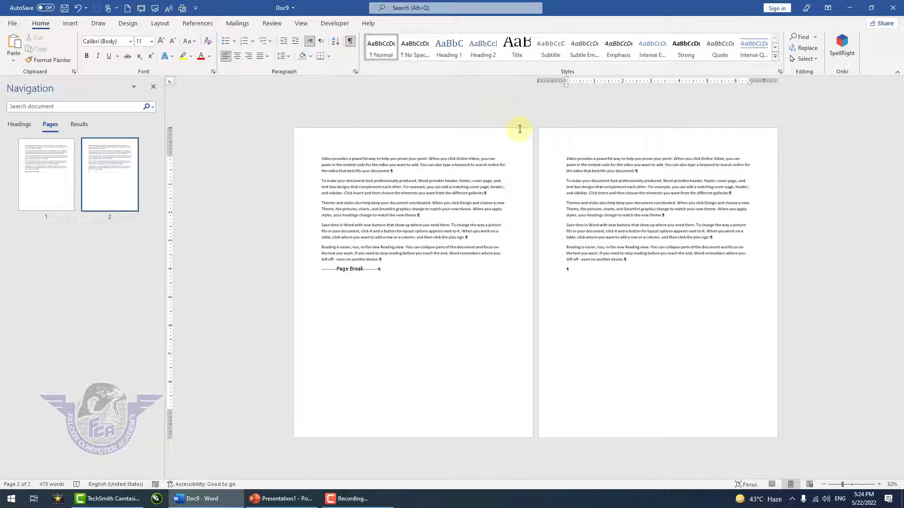
Step: Insert empty paragraphs after the page break on the first page until they fill the whole second page
click(393, 270)
click(420, 277)
key(Return)
key(Return)
key(Return)
key(Return)
key(Return)
key(Return)
key(Return)
key(Return)
key(Return)
key(Return)
key(Return)
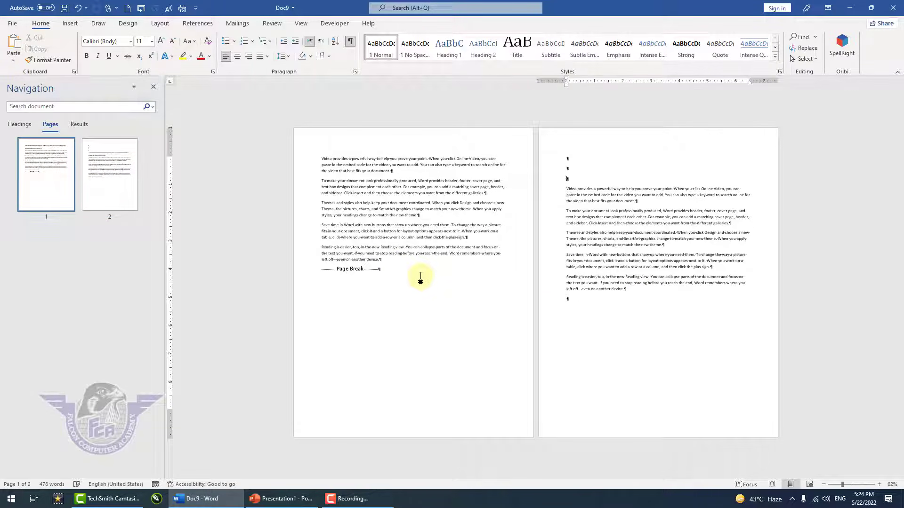
key(Return)
key(Return)
key(Return)
key(Return)
key(Return)
key(Return)
key(Return)
key(Return)
key(Return)
key(Return)
key(Return)
key(Return)
key(Return)
key(Return)
key(Return)
key(Return)
key(Return)
key(Return)
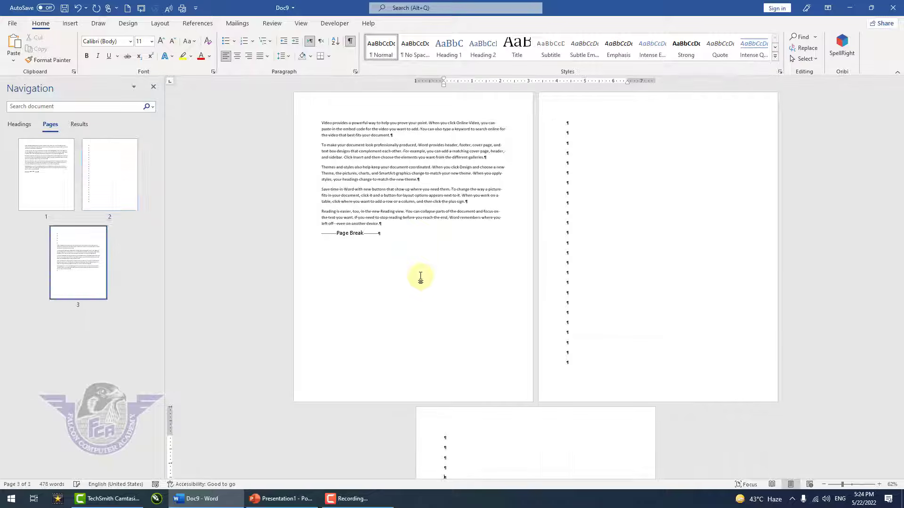
scroll(635, 346, down, 2)
scroll(636, 346, up, 3)
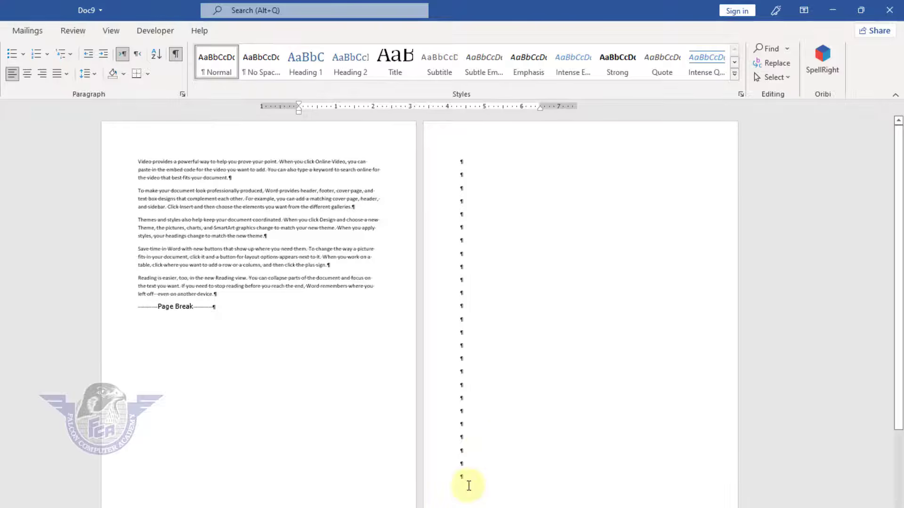
Step: Toggle the paragraph formatting marks off and back on to compare the blank page with and without them
click(175, 55)
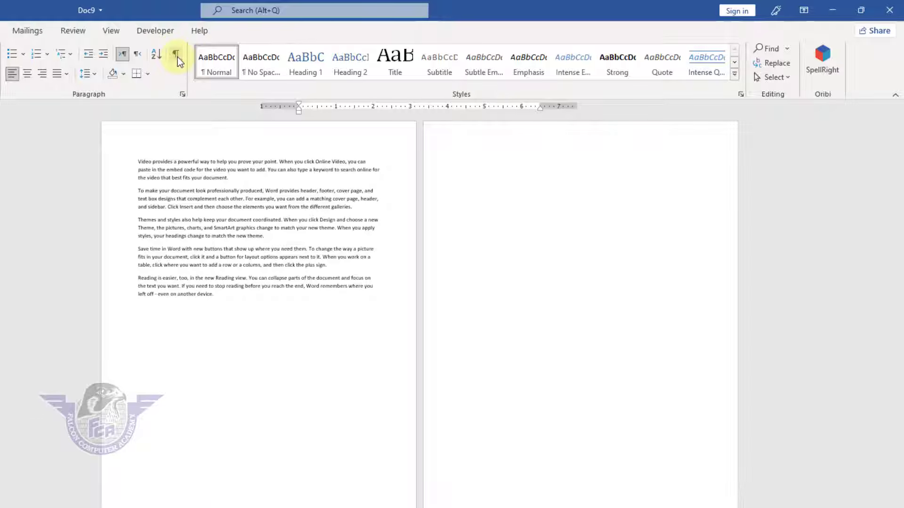
click(177, 57)
click(177, 56)
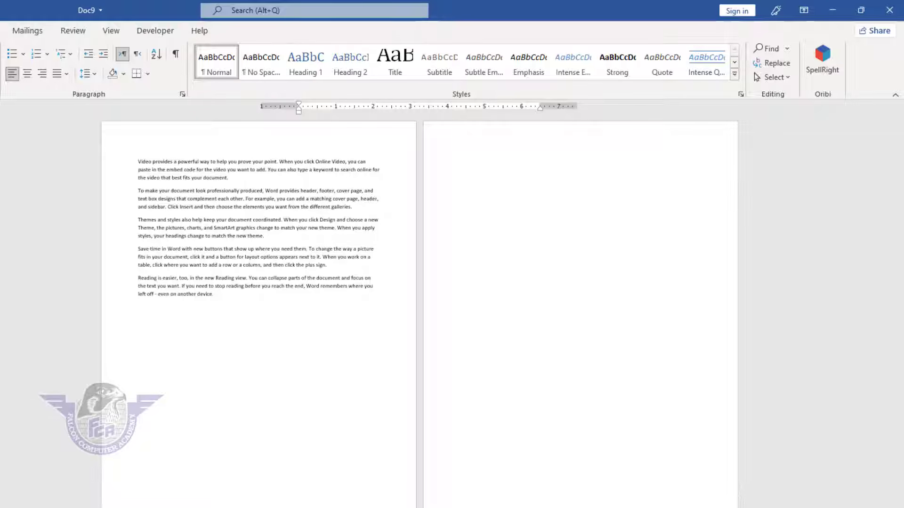
key(ctrl+shift+8)
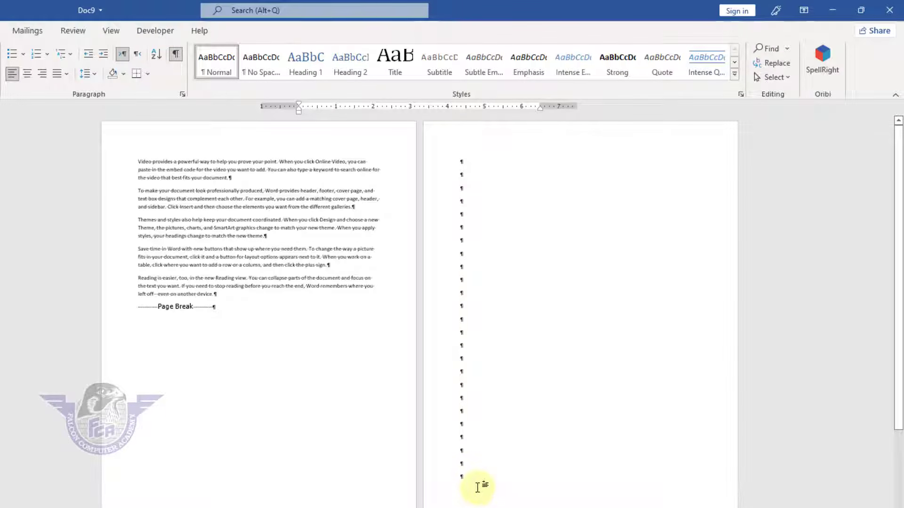
Step: Select the column of empty paragraph marks filling the blank second page and delete them
drag(469, 480, 440, 389)
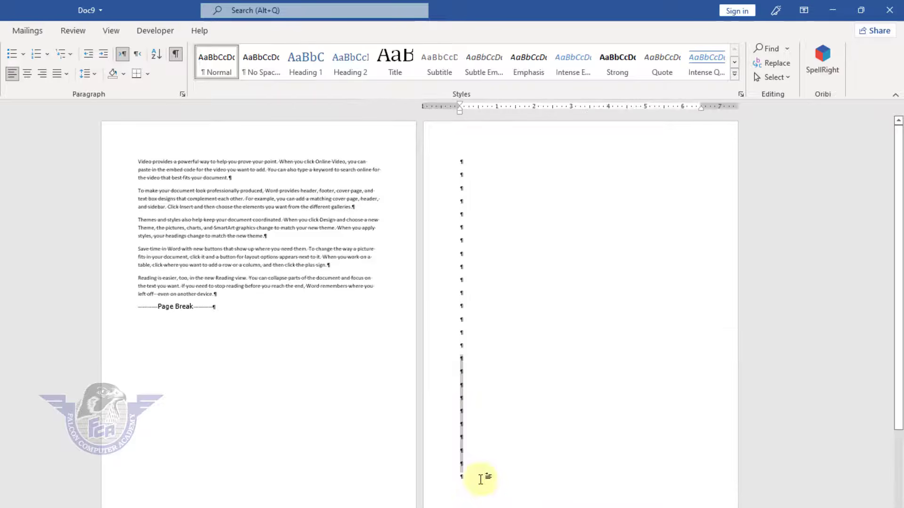
click(480, 476)
drag(455, 466, 448, 175)
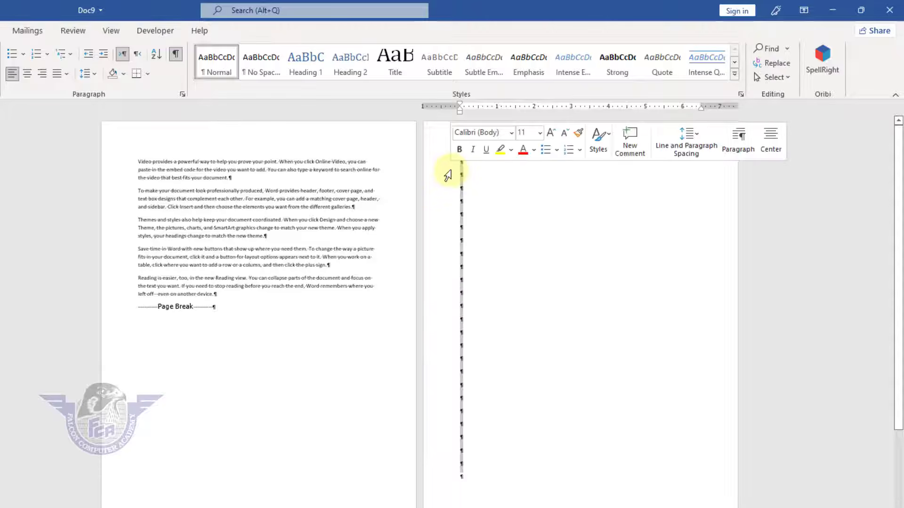
key(Delete)
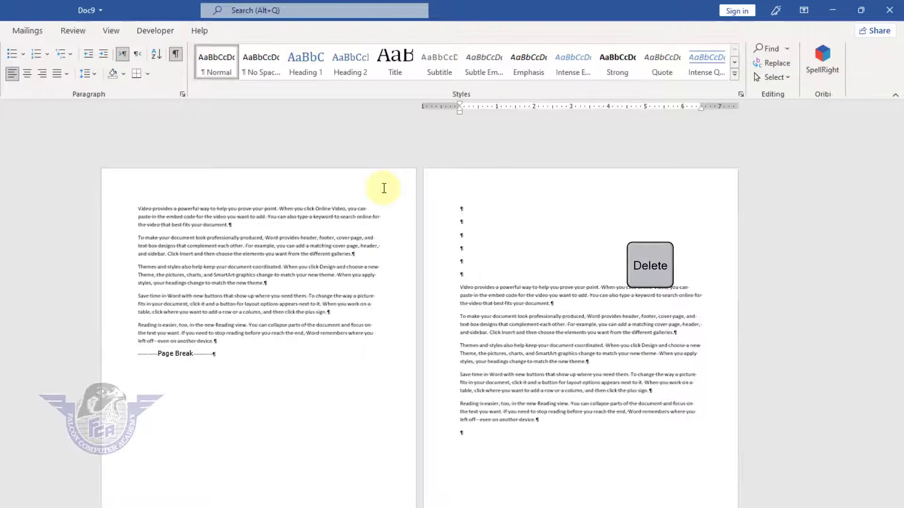